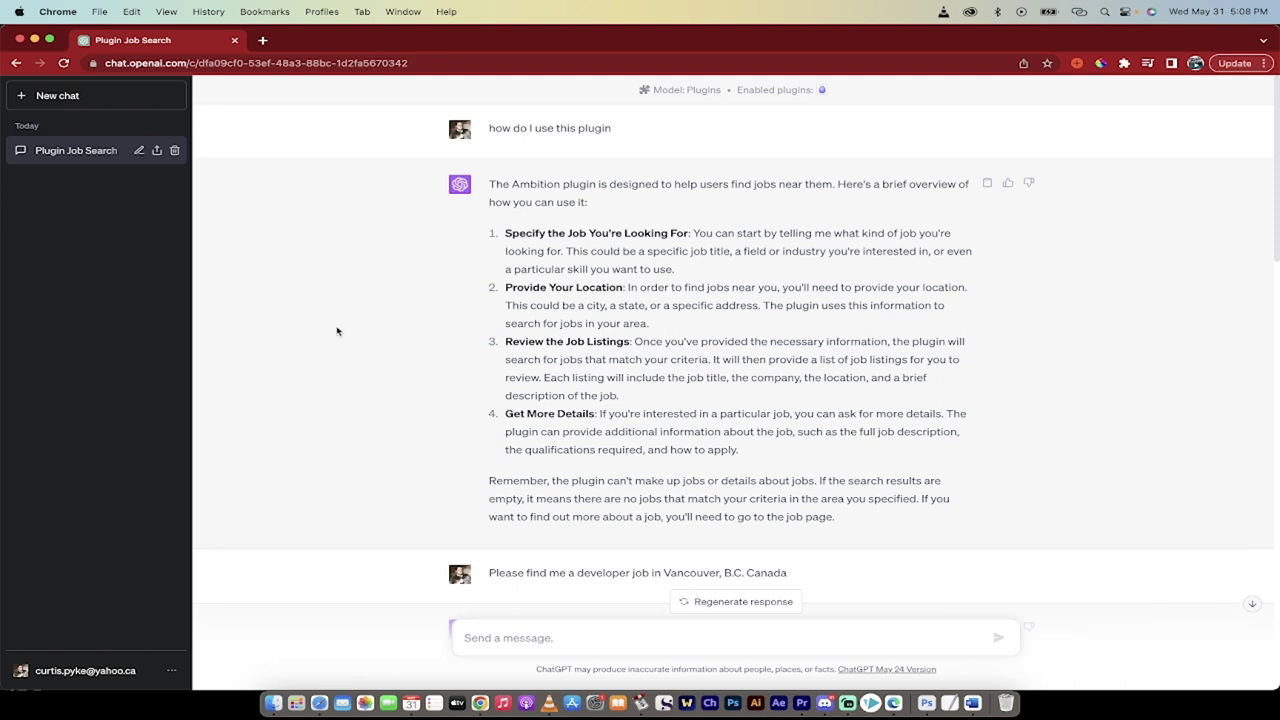
Start a new chat on GPT-4 with Plugins and confirm Ambition is the enabled plugin
click(66, 99)
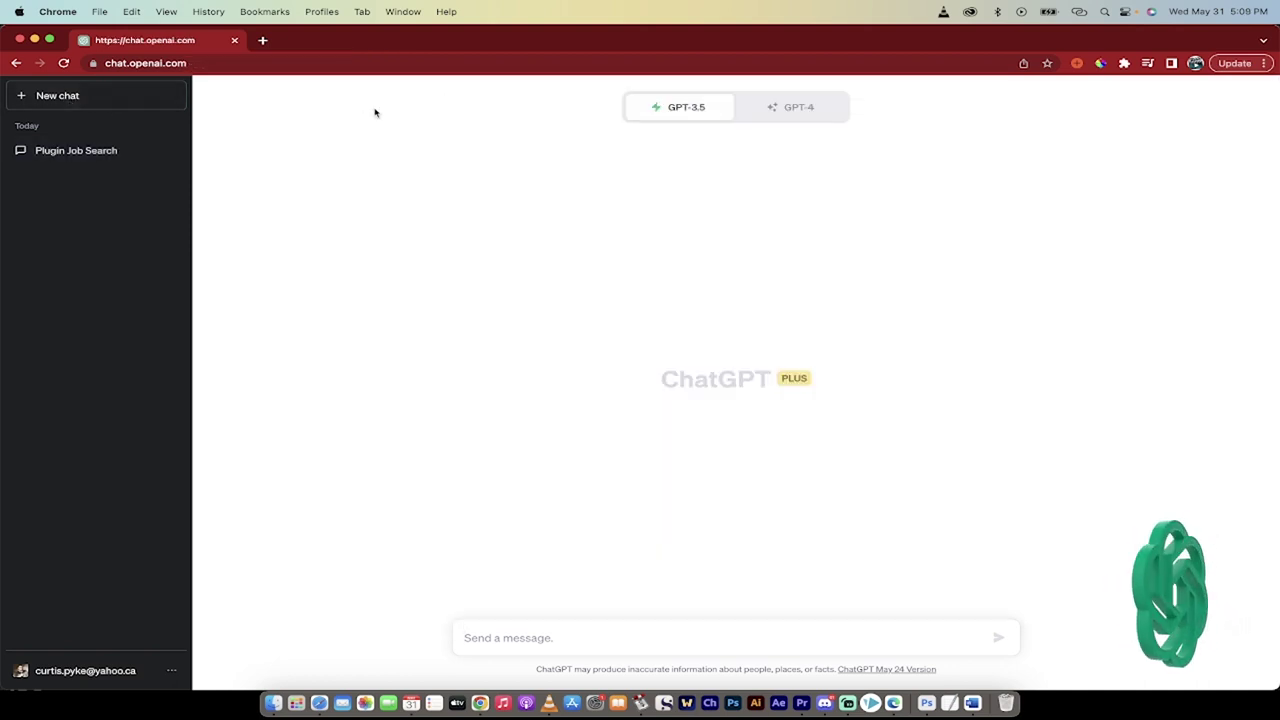
mouse_move(698, 110)
click(771, 106)
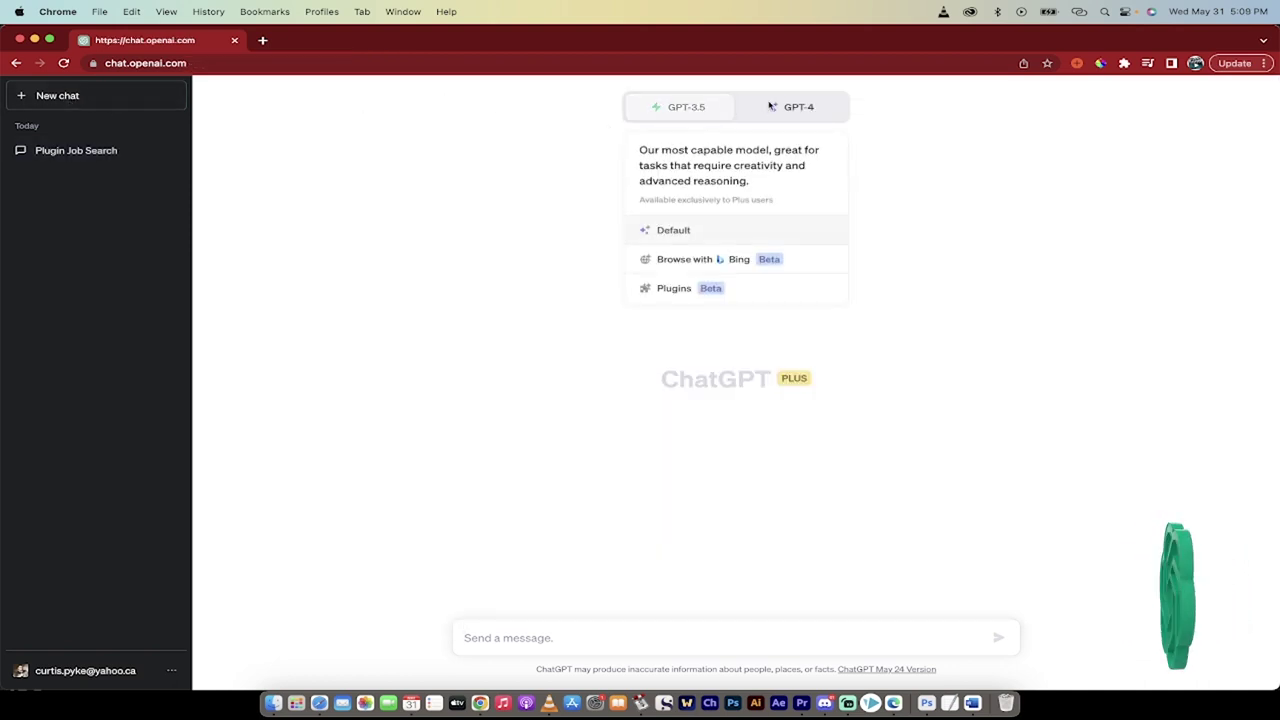
click(785, 107)
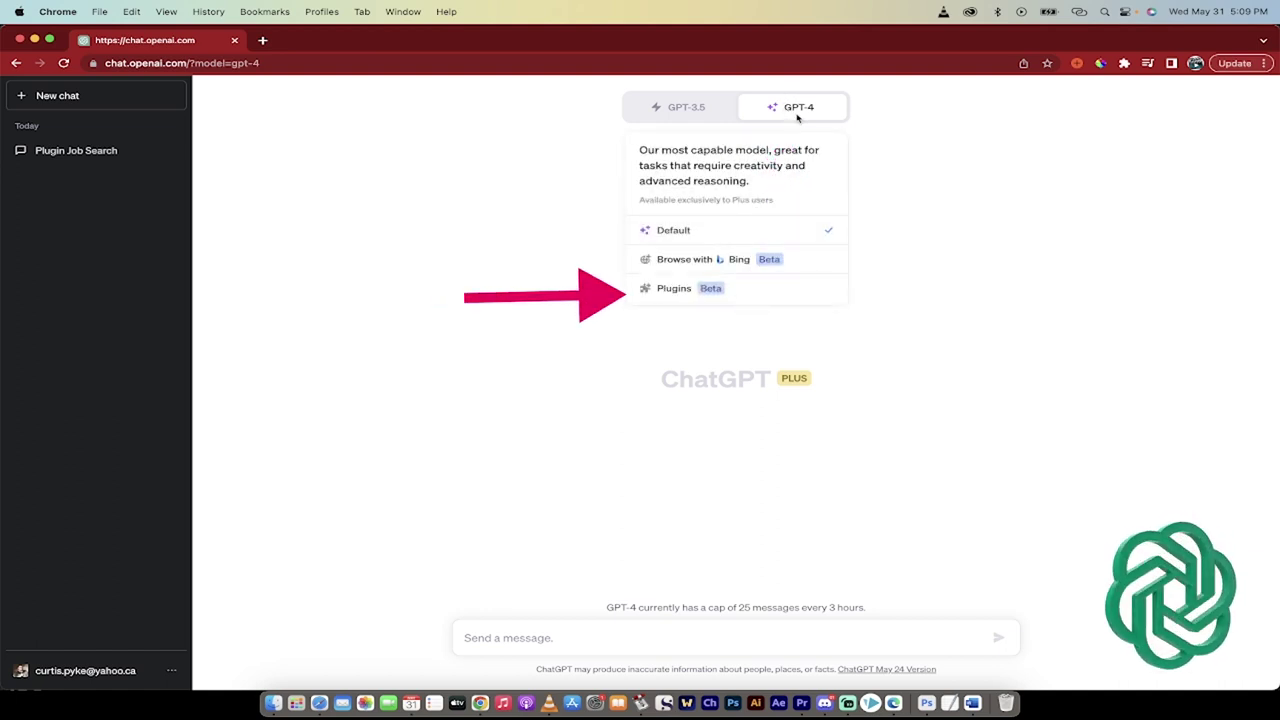
click(674, 288)
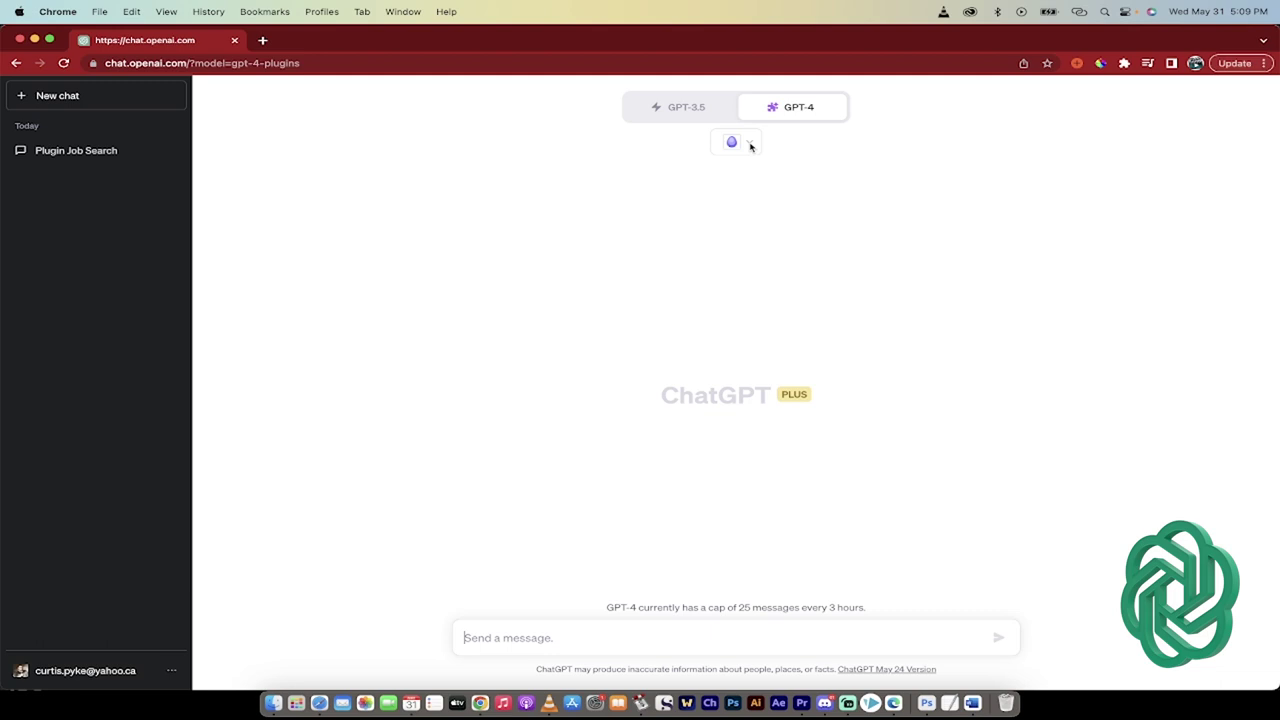
click(751, 145)
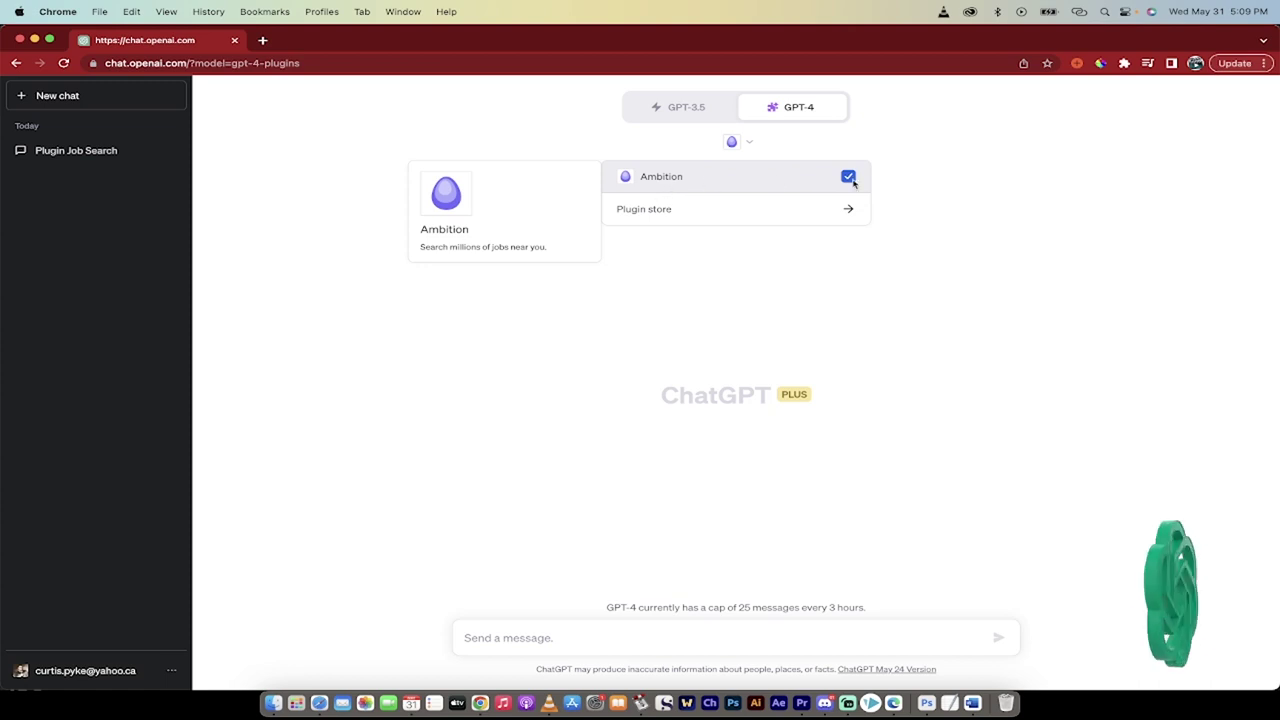
Search the plugin store for 'ambition'
click(660, 210)
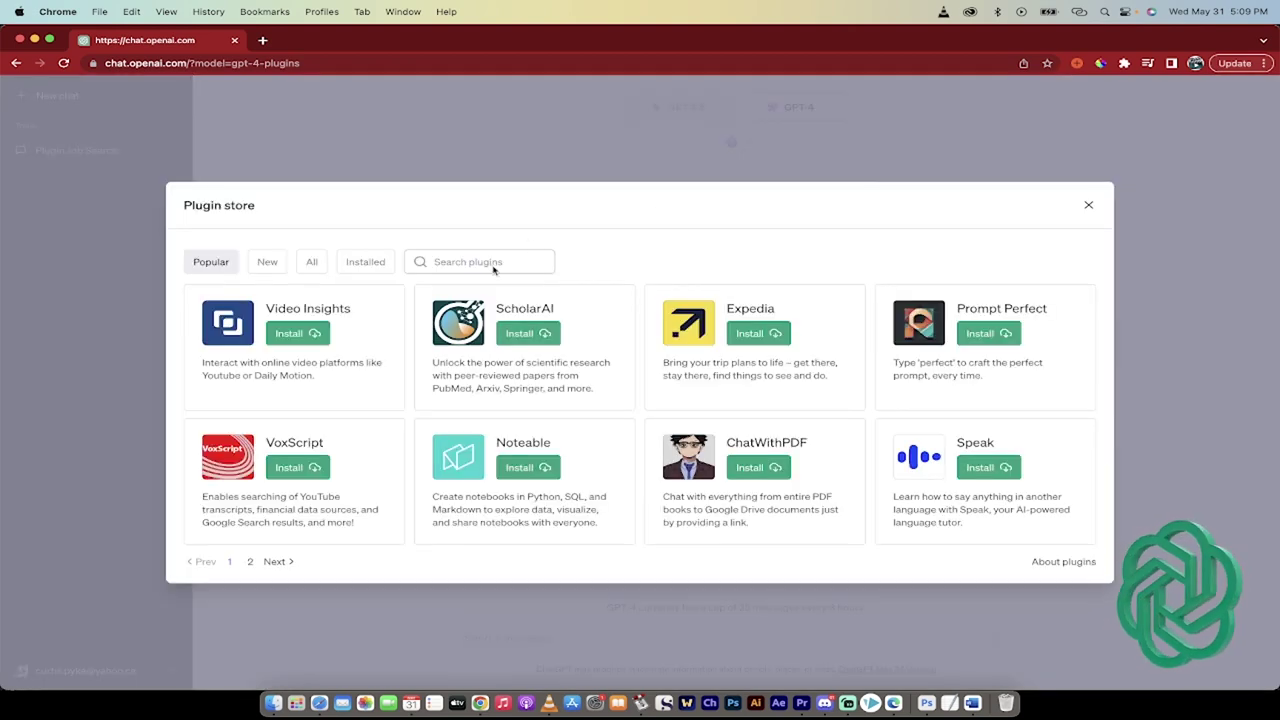
click(459, 262)
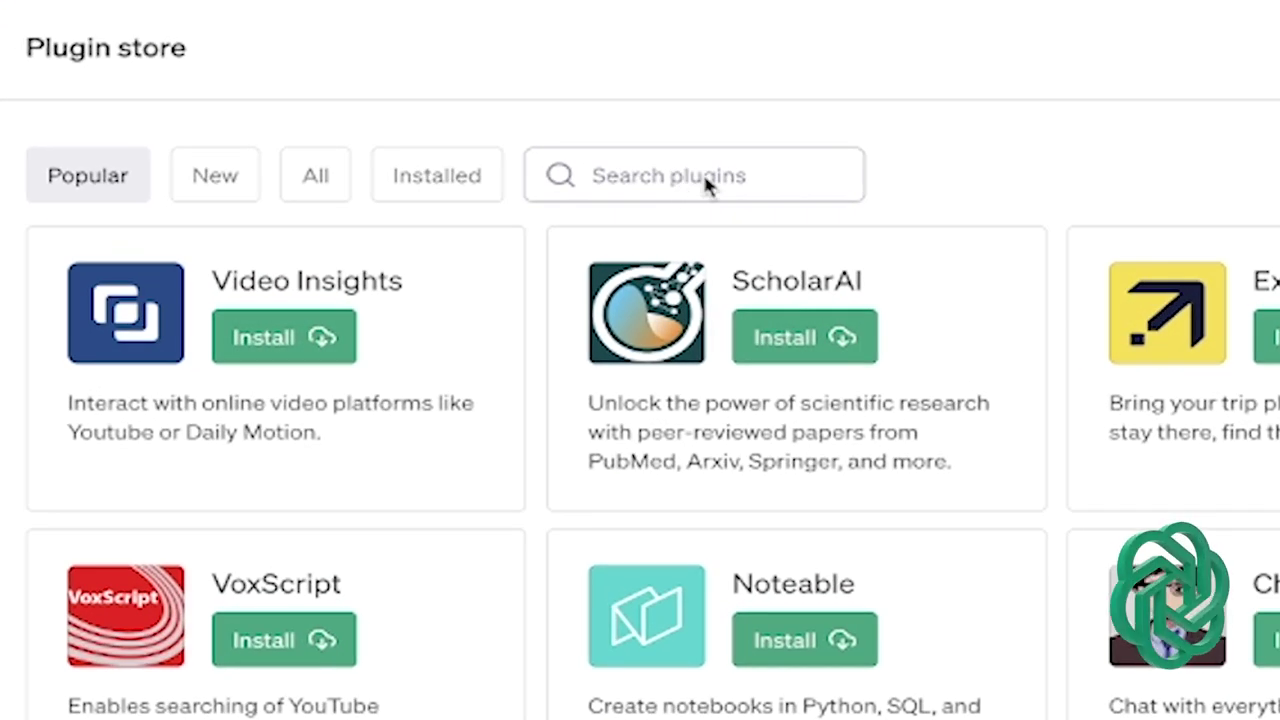
click(703, 175)
text(amb)
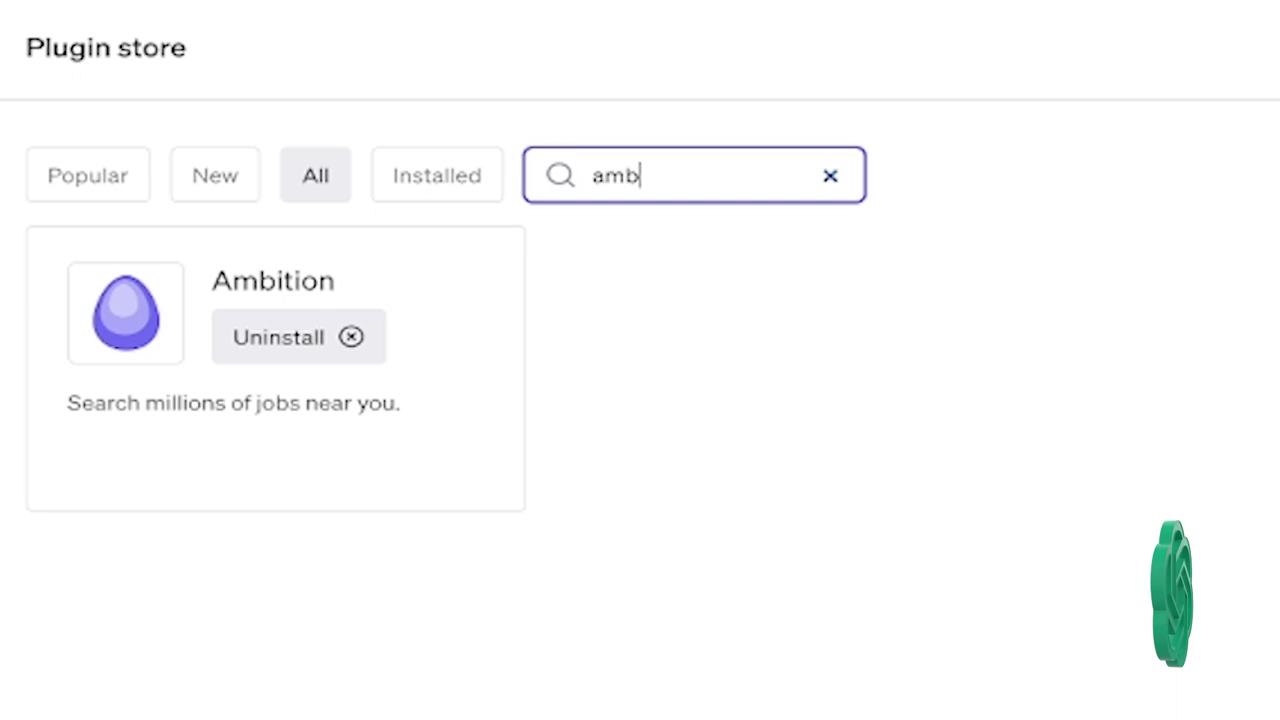
text(ition)
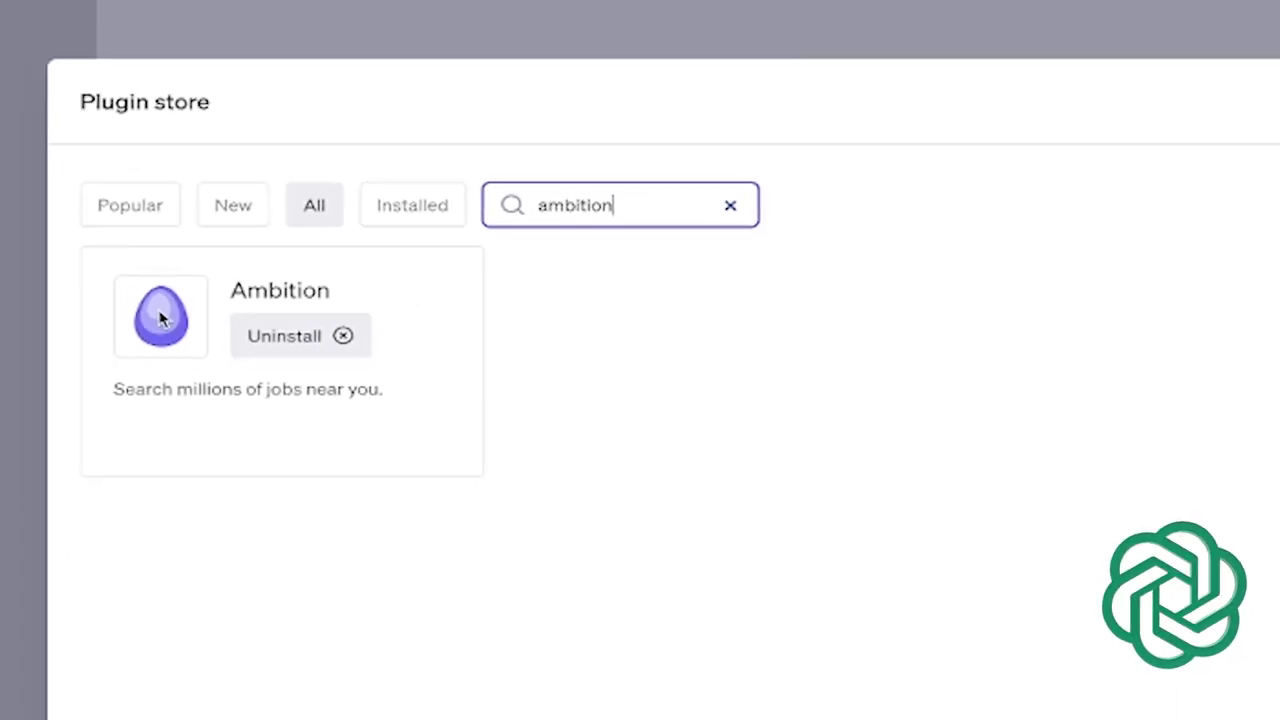
Uninstall and reinstall the Ambition plugin, then close the store
click(320, 337)
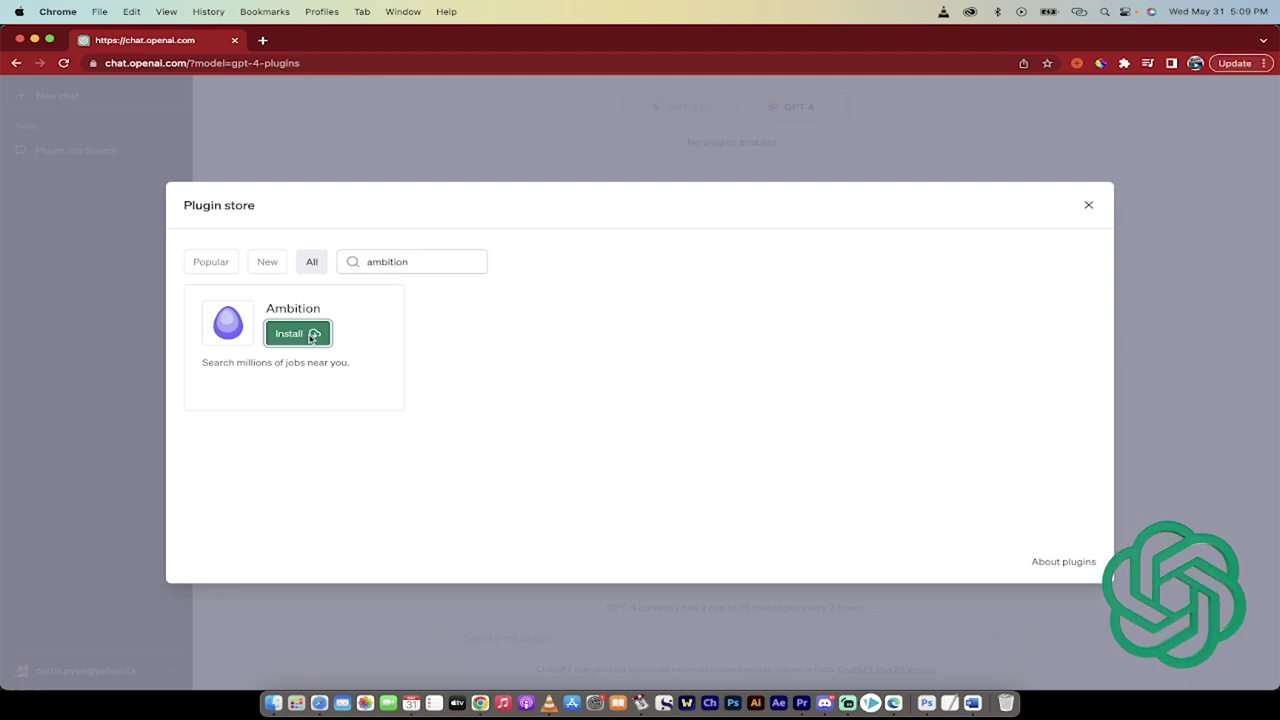
click(311, 336)
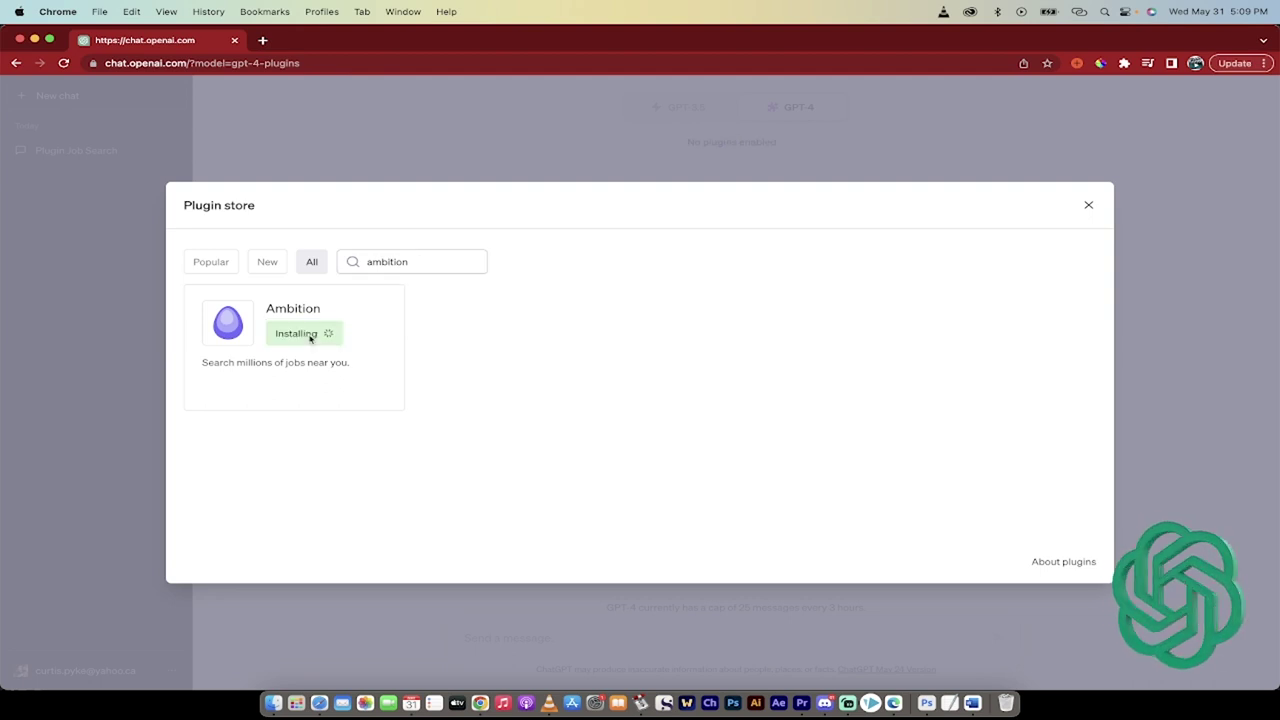
click(1089, 206)
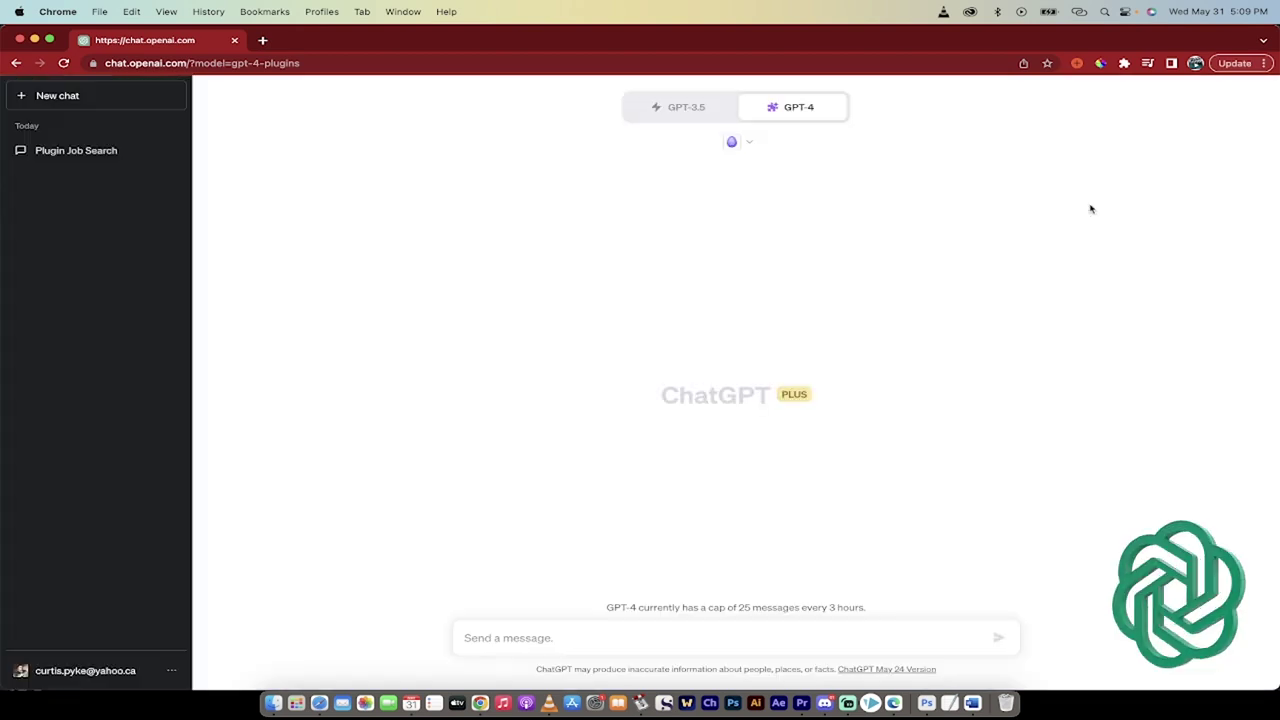
Keeping GPT-4 with Plugins, ask 'how do I use this plugin' in the chat
click(805, 112)
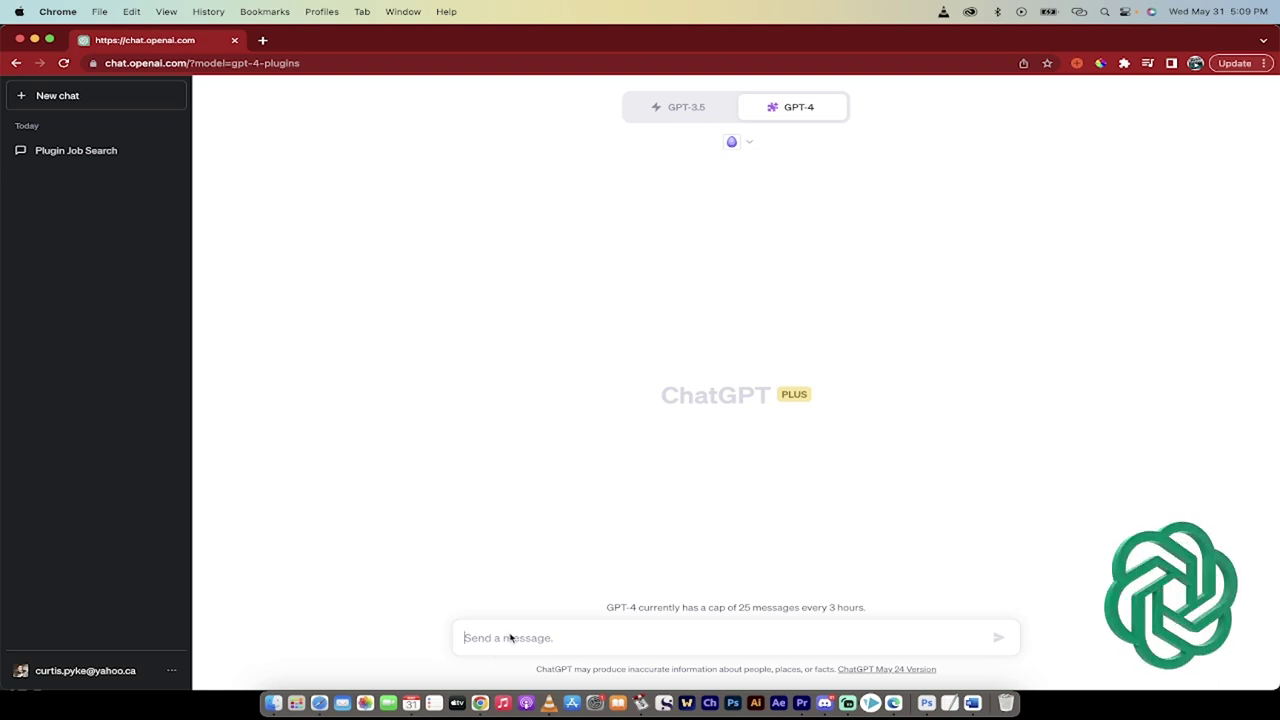
click(510, 638)
text(how do I use )
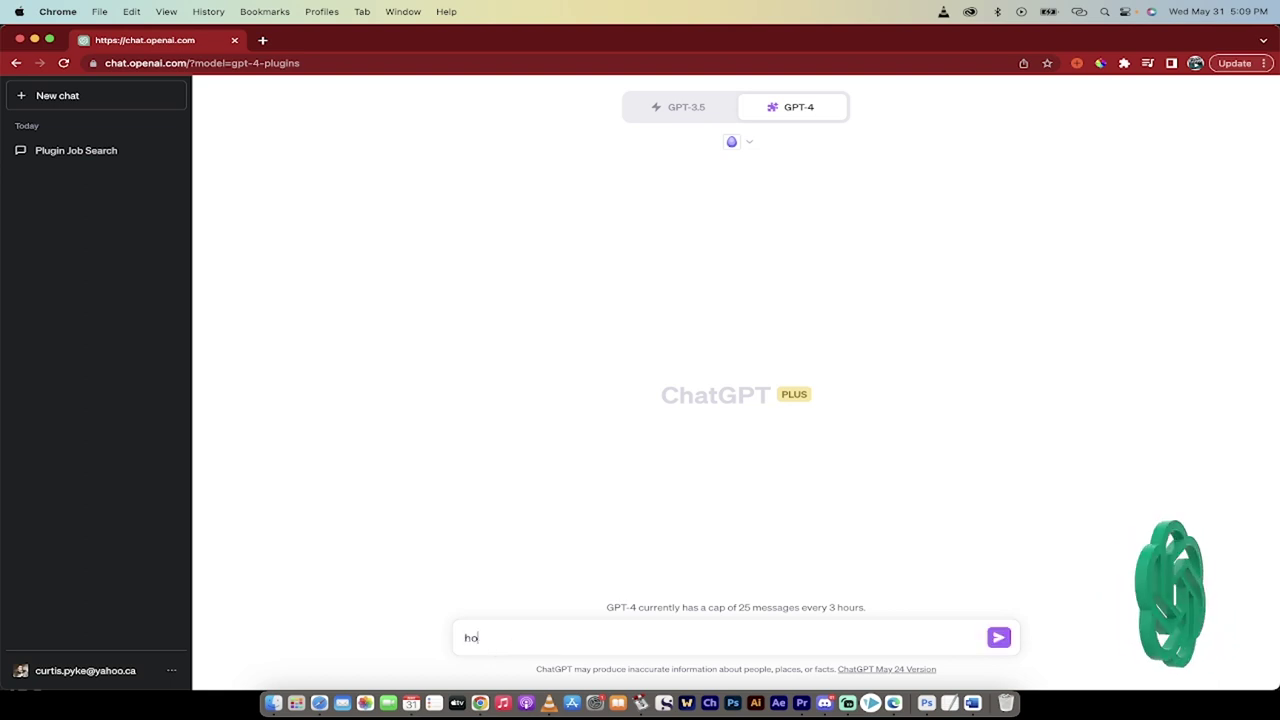
text(this plug)
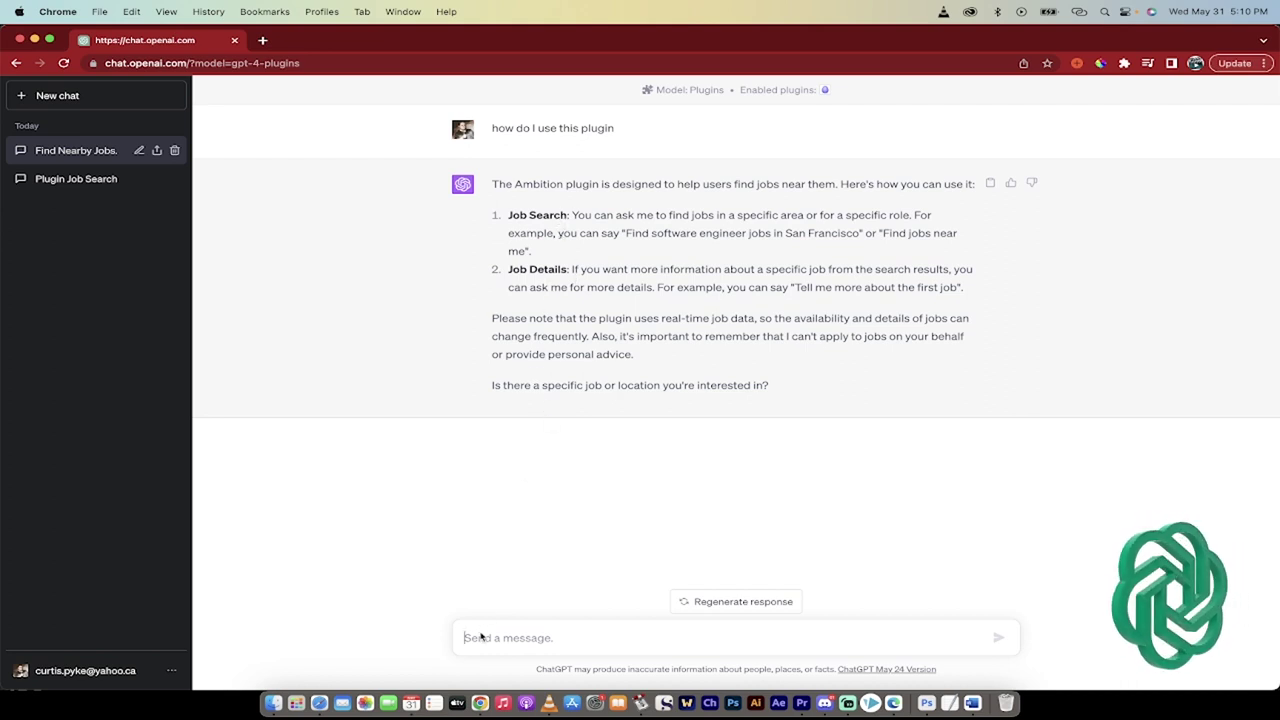
Send the request 'Developer job in Vancouver, B.C.', fixing typos before sending
text(I)
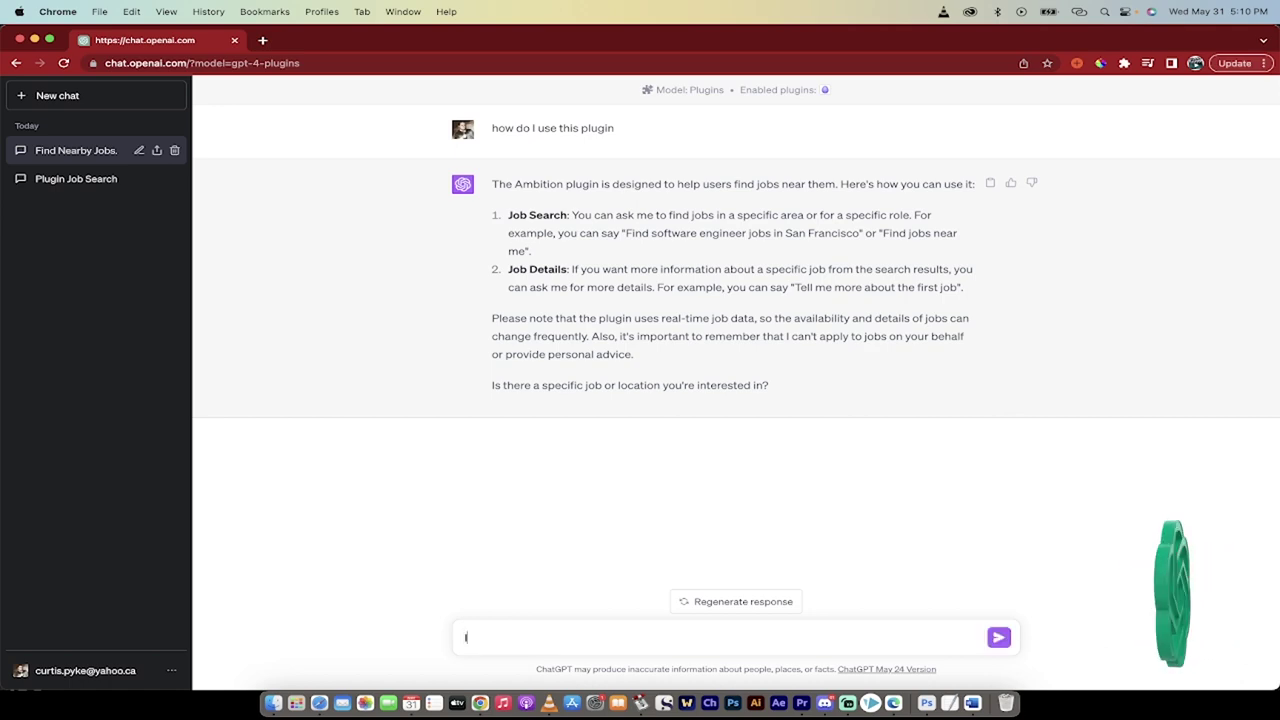
key(BackSpace)
text(Developer job in ab)
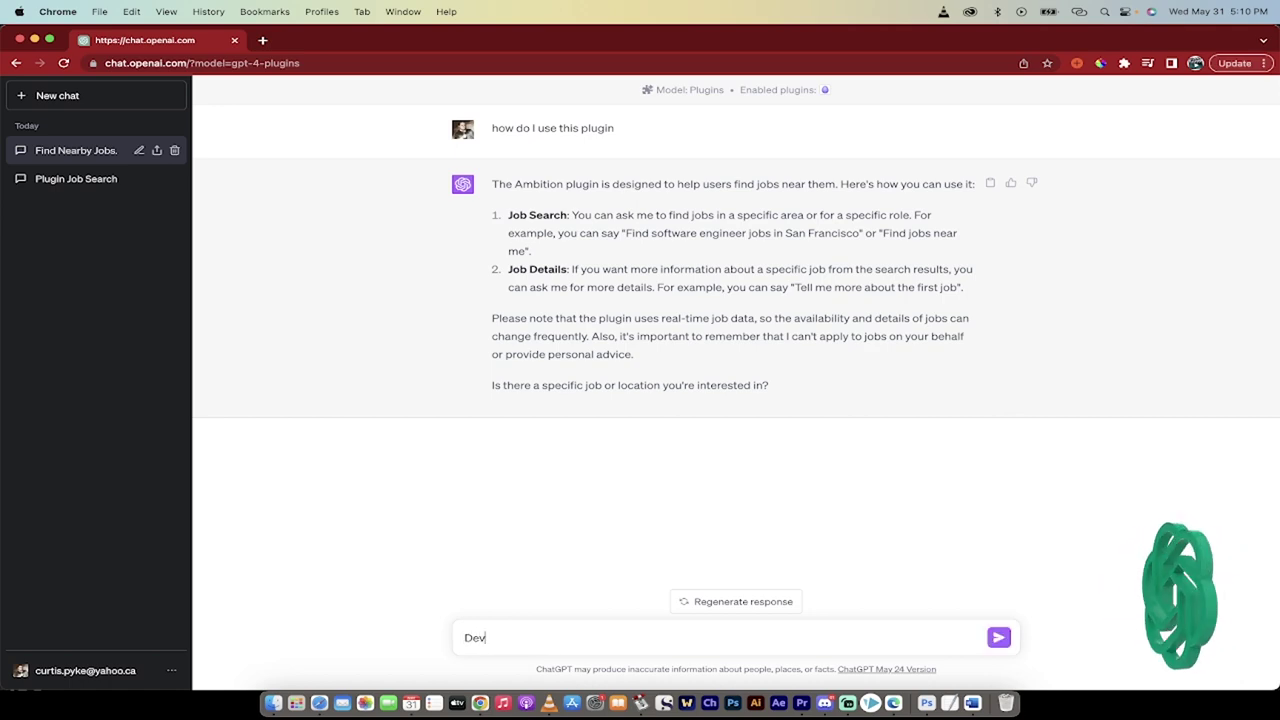
key(BackSpace)
key(BackSpace)
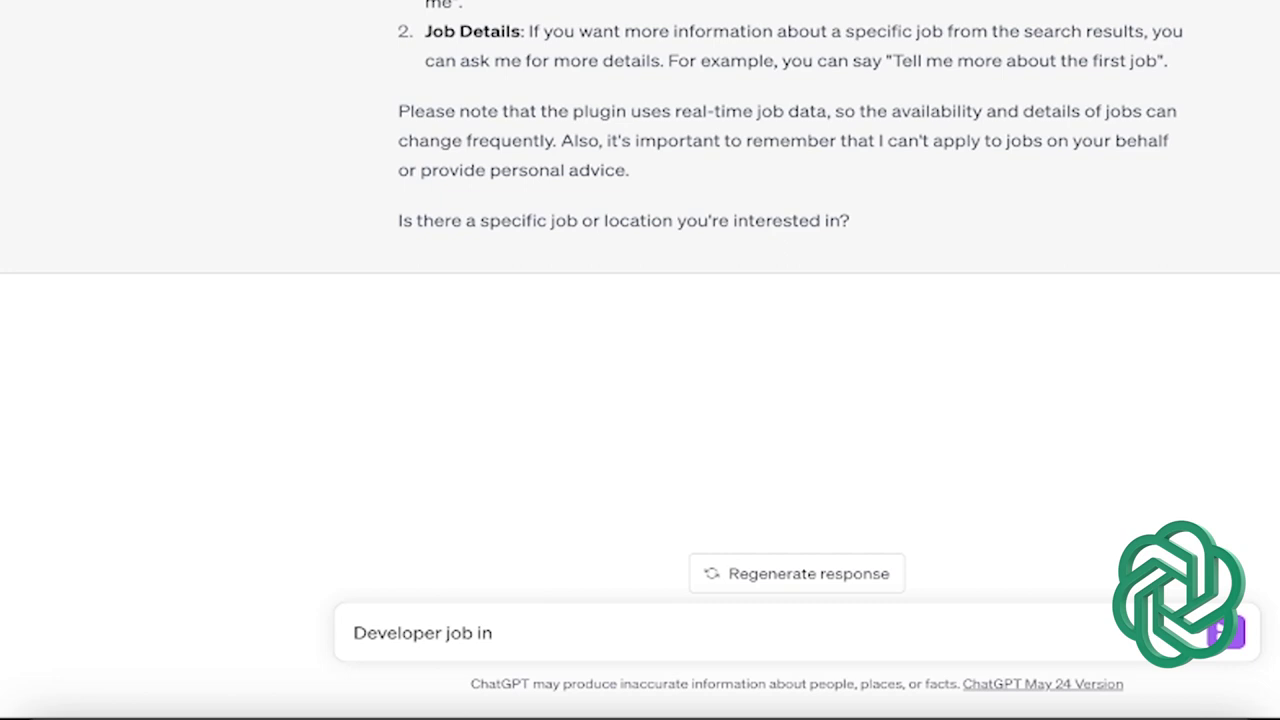
text(Vancov)
key(BackSpace)
text(uver, B.C.)
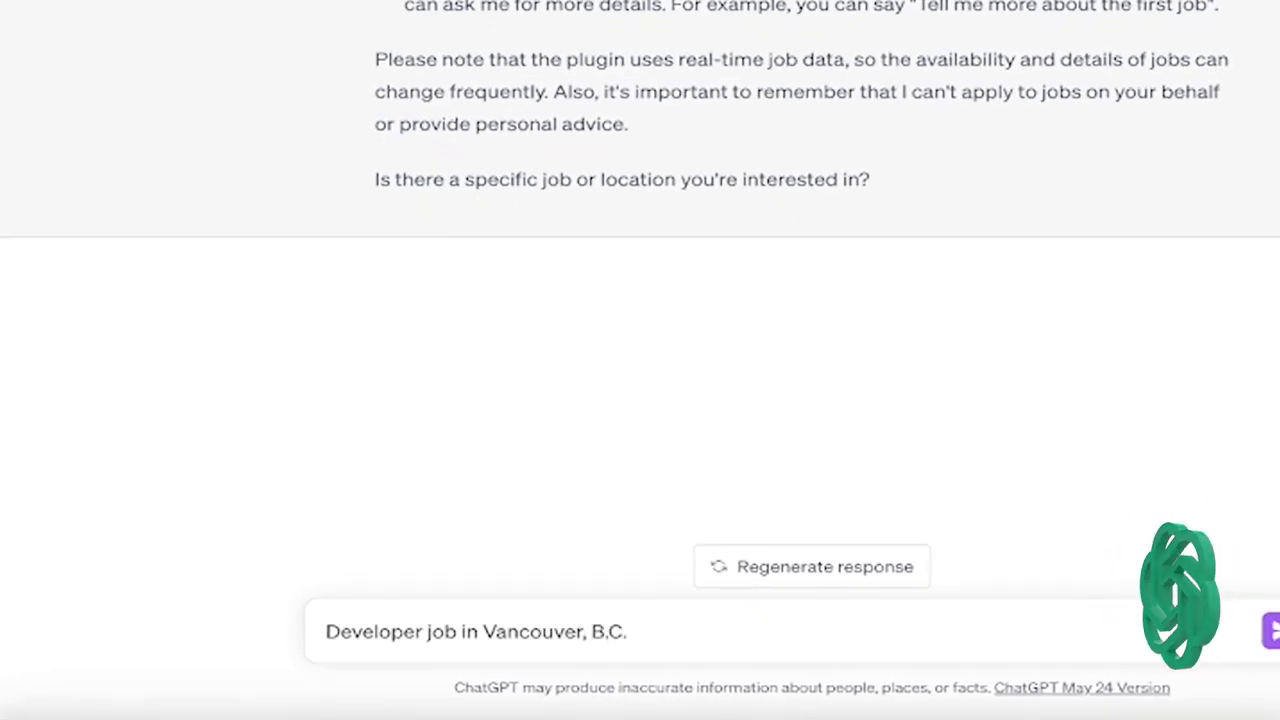
key(Return)
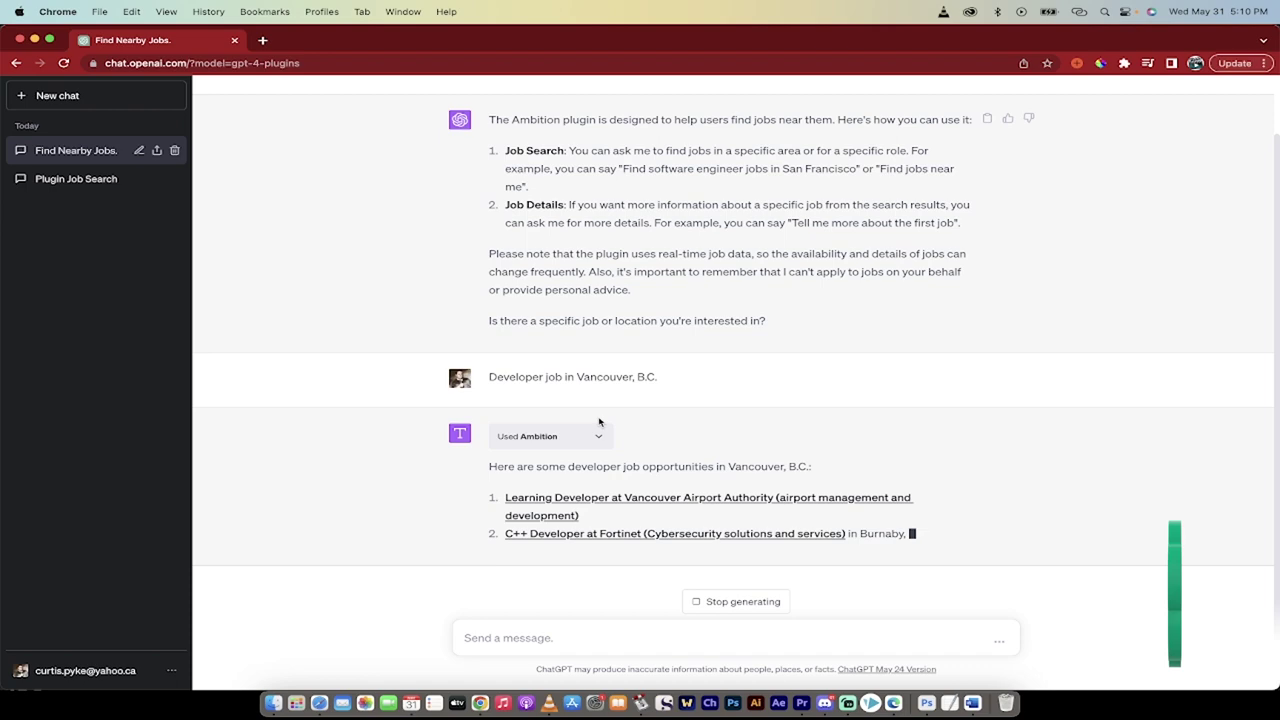
Expand 'Used Ambition' to inspect the raw JSON request and response, then collapse it
click(598, 400)
scroll(688, 385, up, 10)
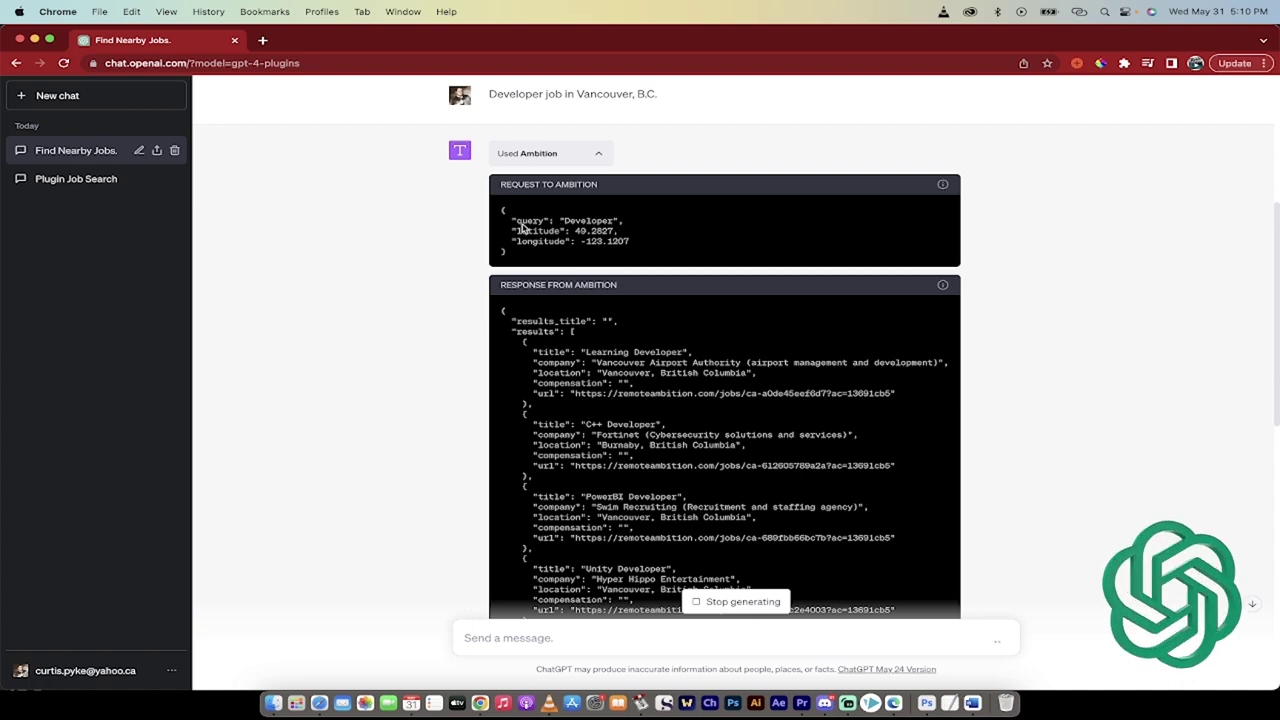
scroll(540, 295, down, 5)
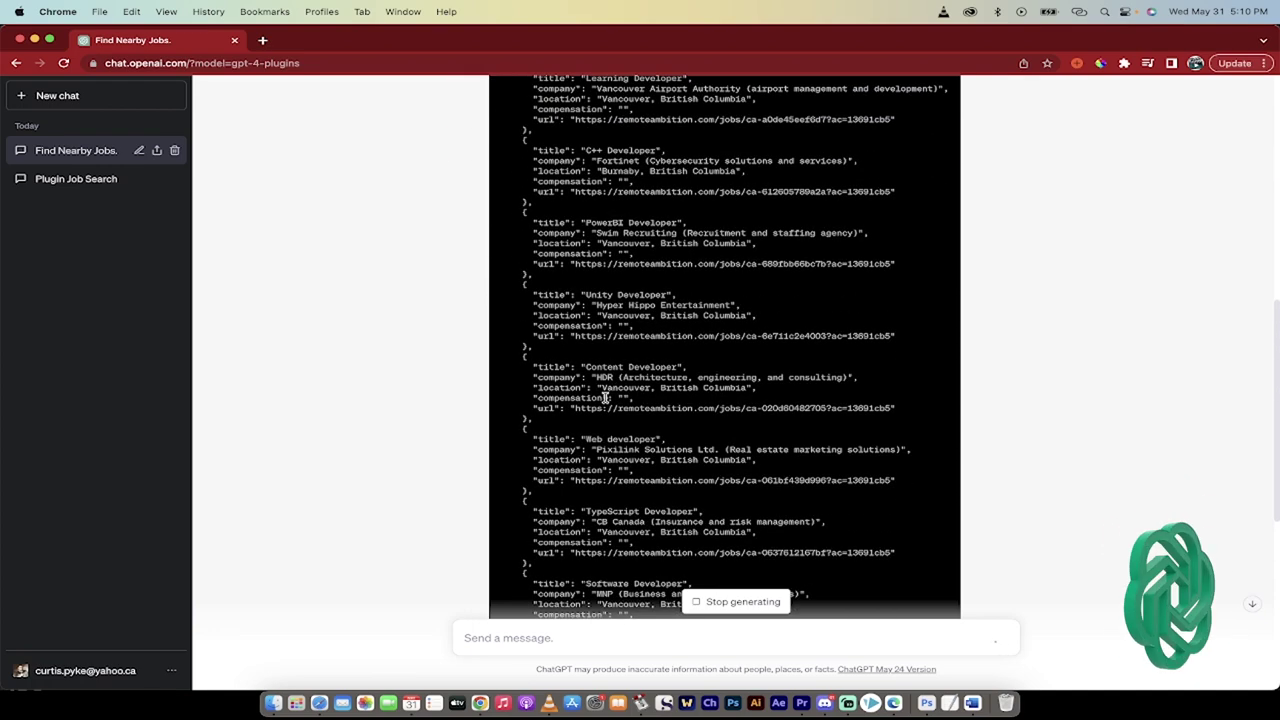
scroll(604, 398, down, 4)
scroll(604, 400, up, 10)
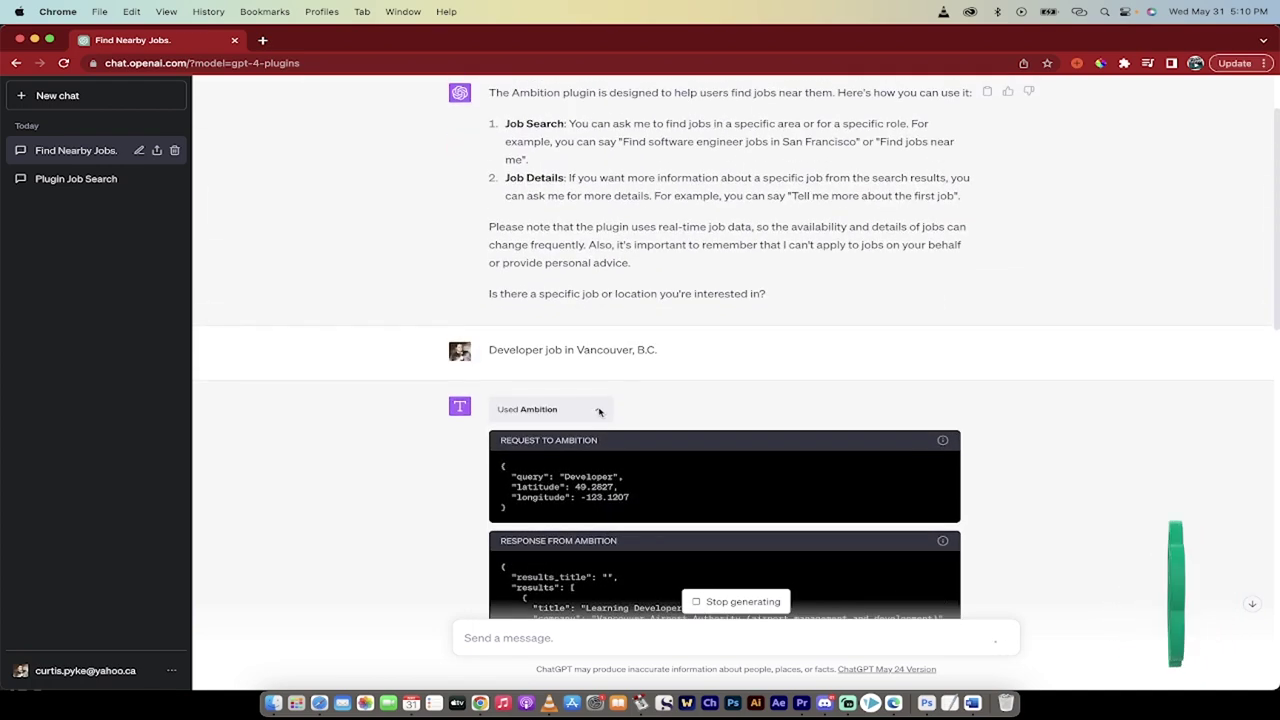
click(599, 411)
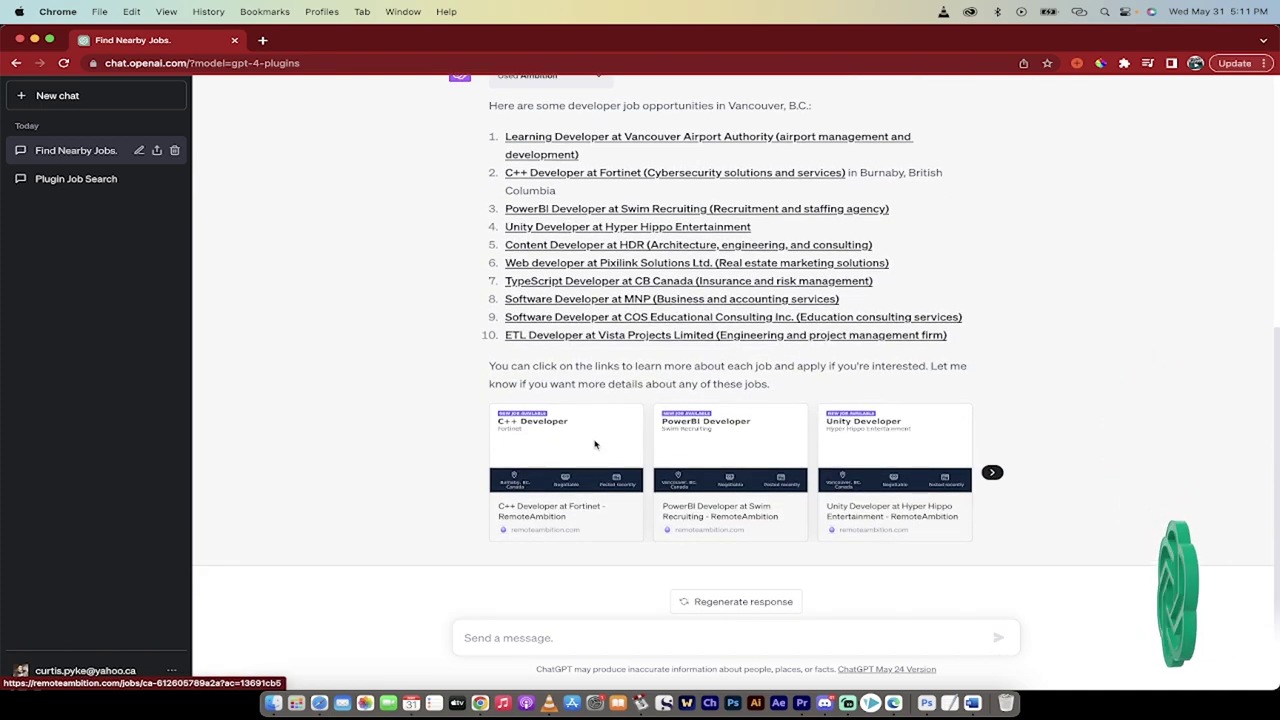
Ask 'Give me details about #6' for the Pixilink Solutions web developer listing
scroll(675, 373, up, 2)
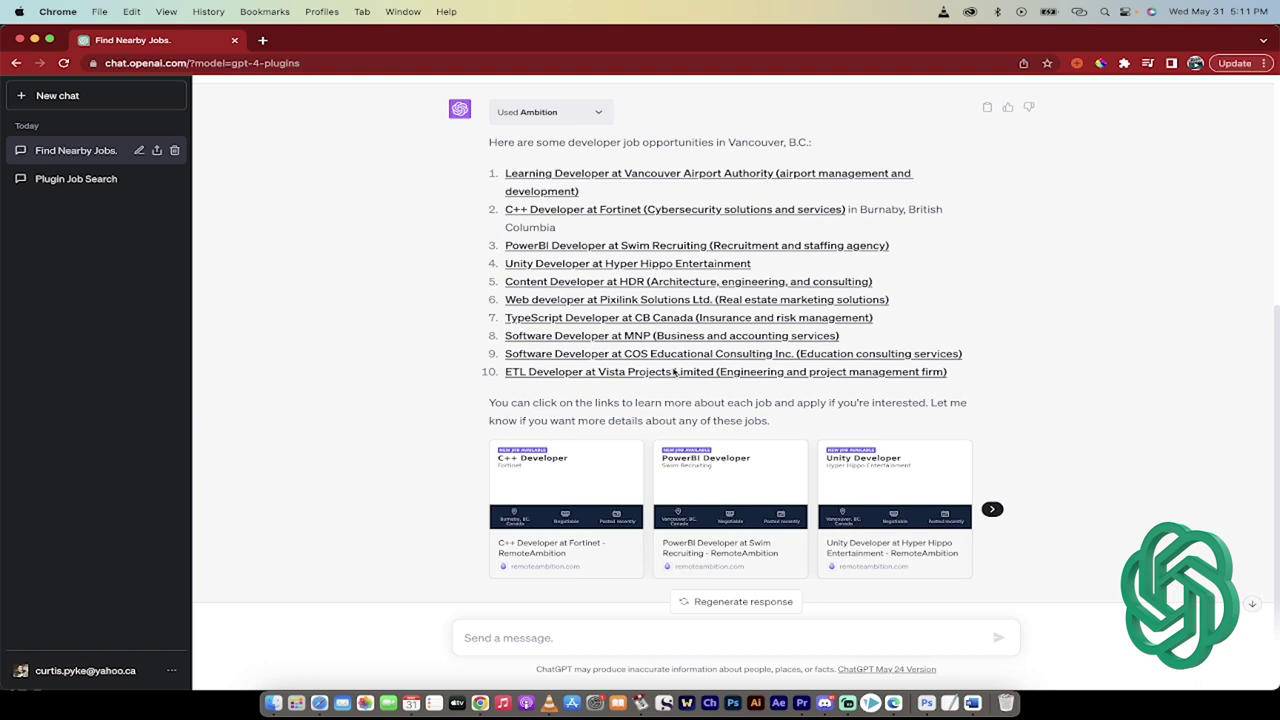
scroll(660, 413, up, 1)
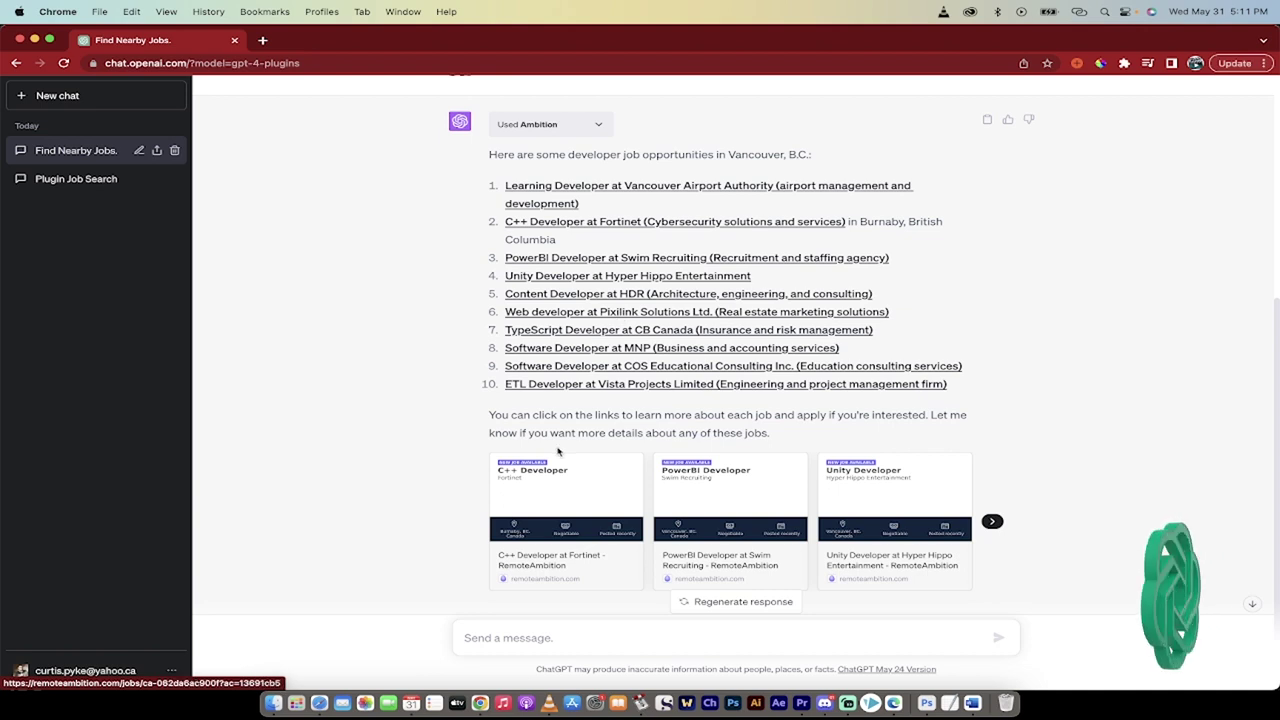
text(G)
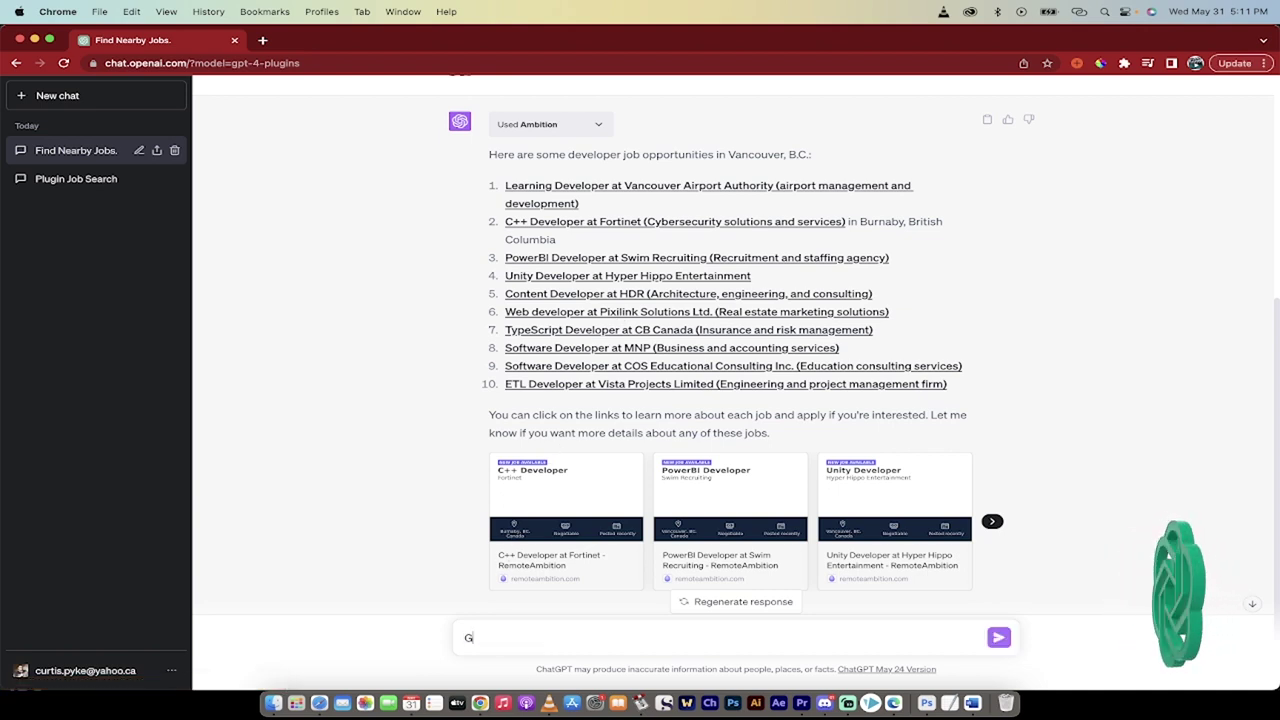
text(ive me detail)
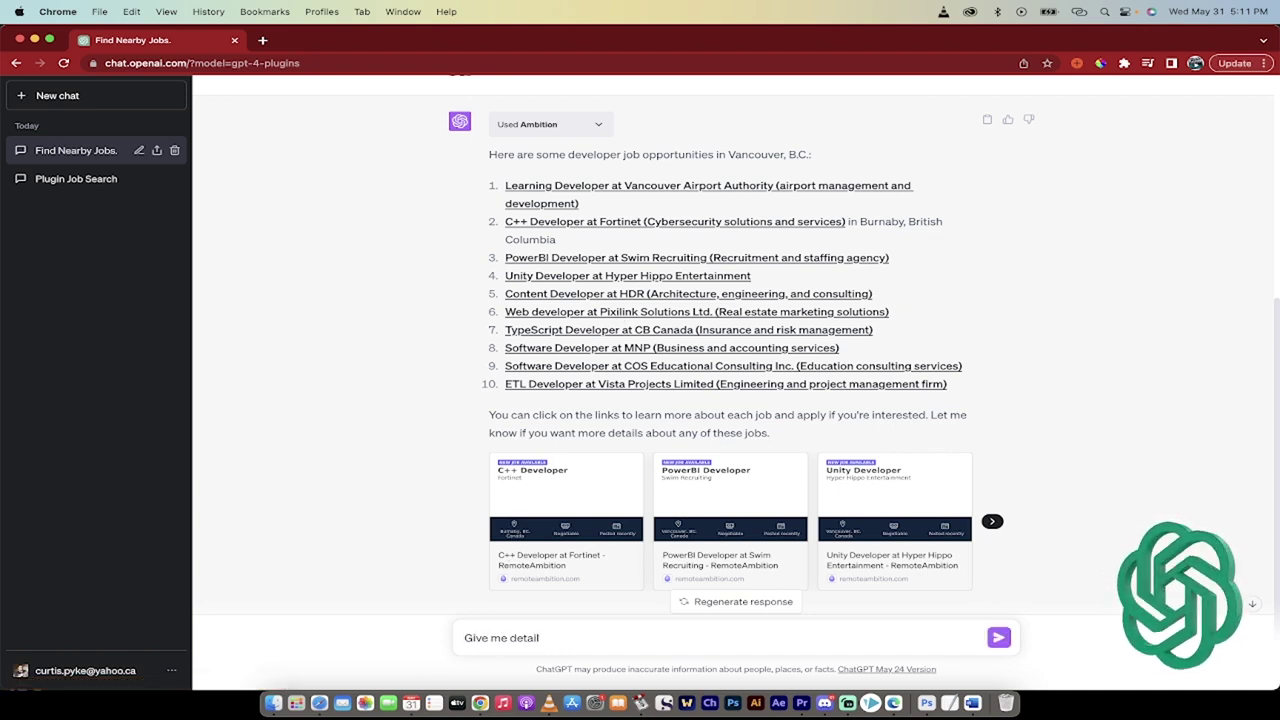
text(s about #6)
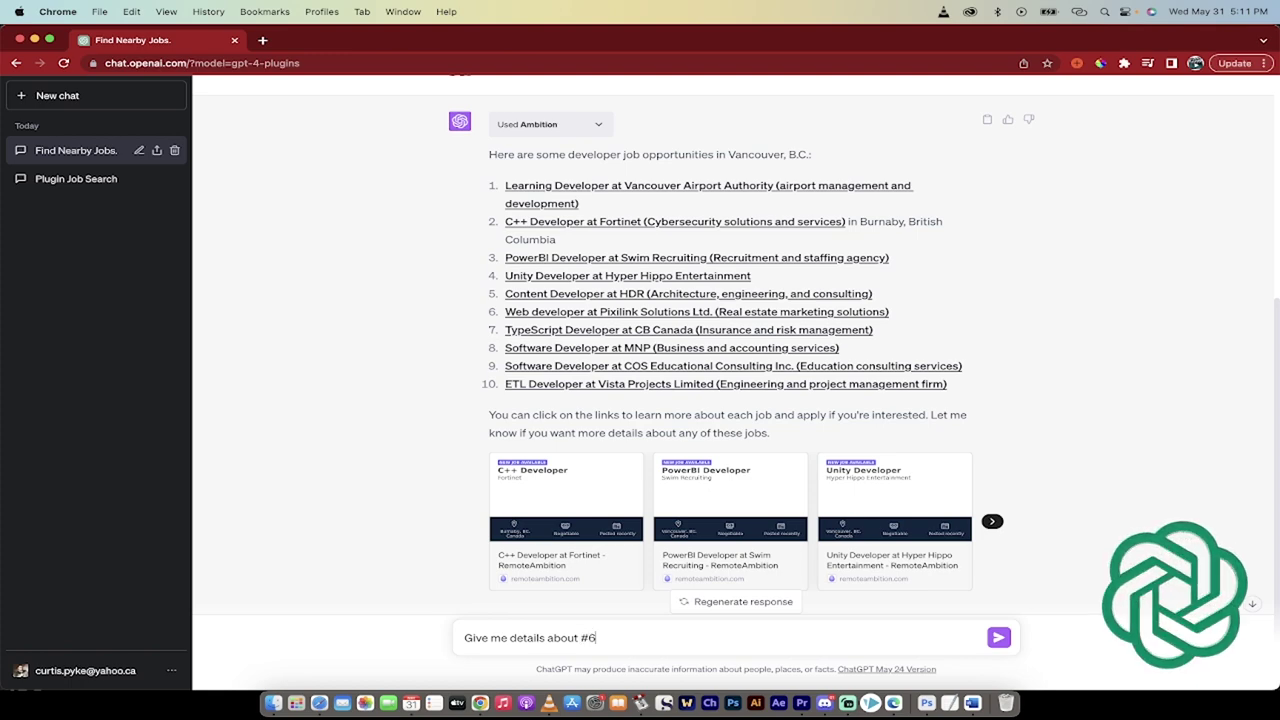
key(Return)
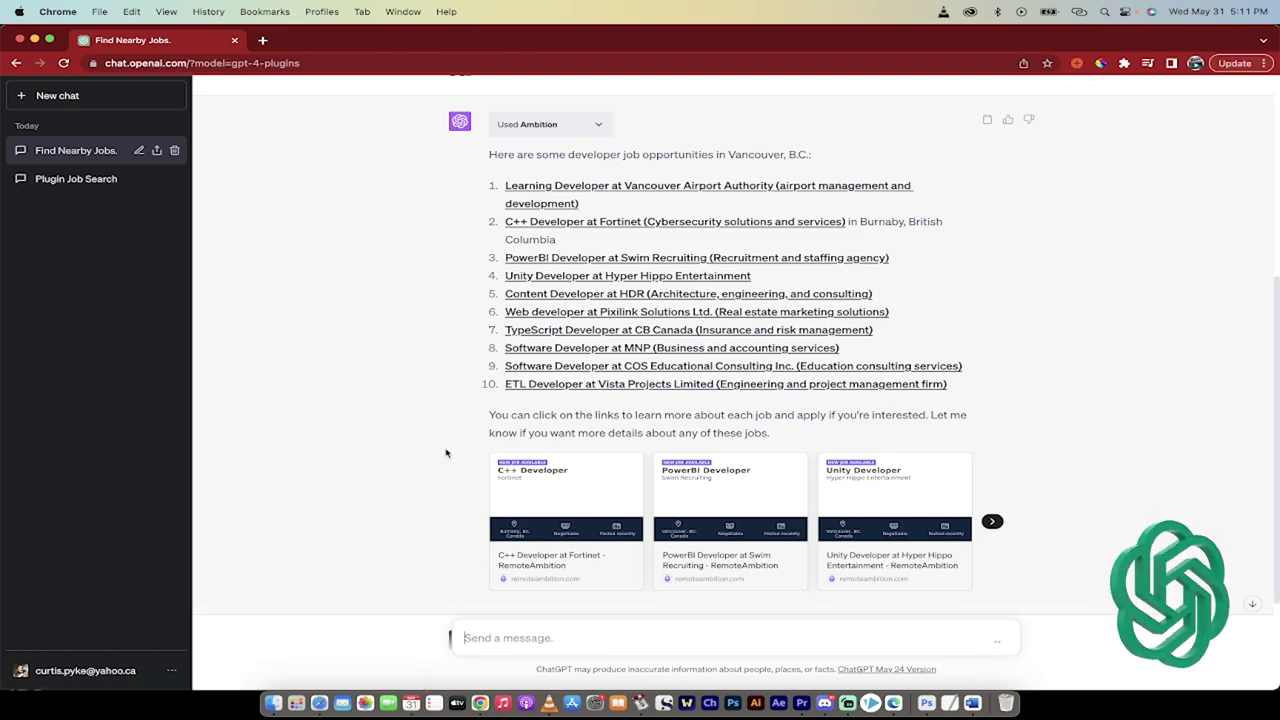